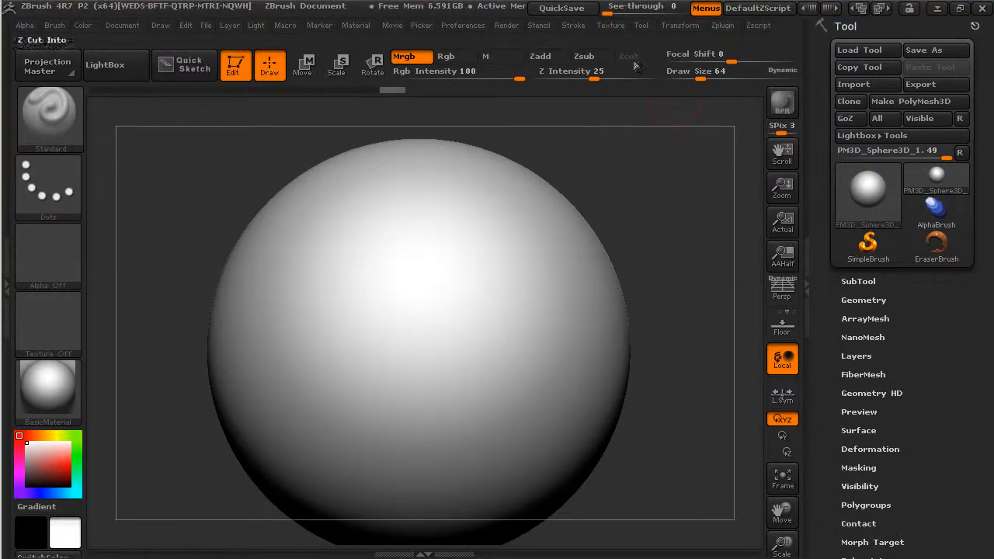
{"action": "left_click", "coordinate": [610, 28]}
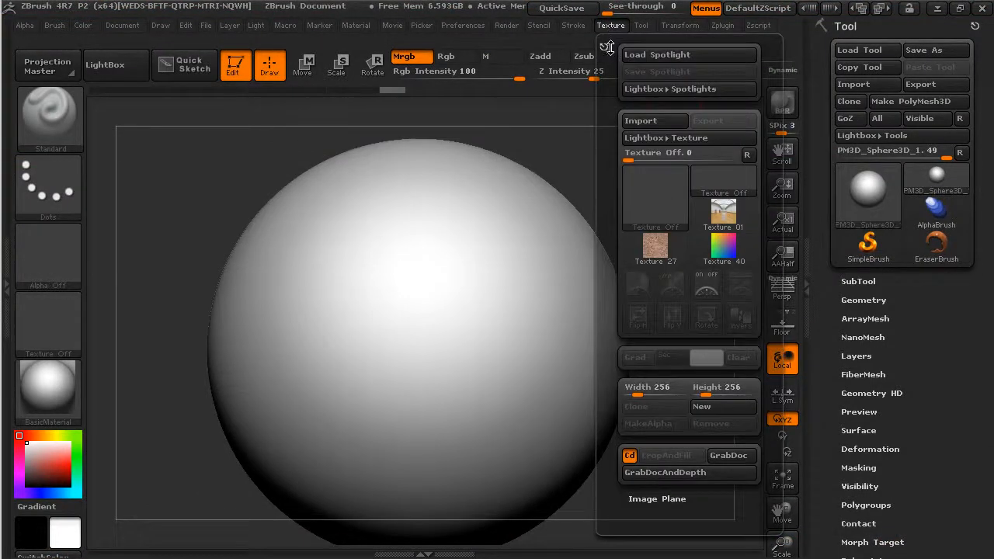
{"action": "scroll", "coordinate": [614, 125], "scroll_direction": "down", "scroll_amount": 1}
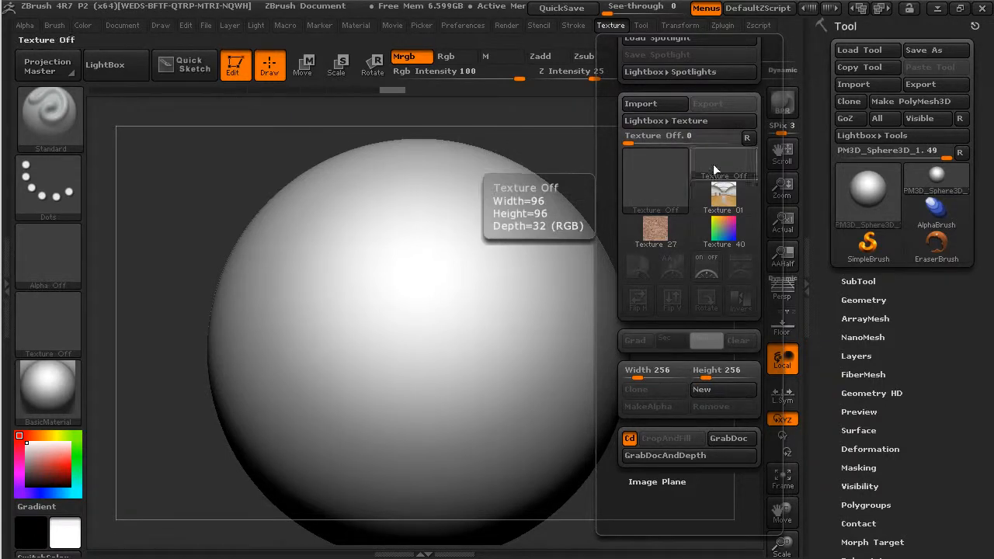
{"action": "mouse_move", "coordinate": [727, 220]}
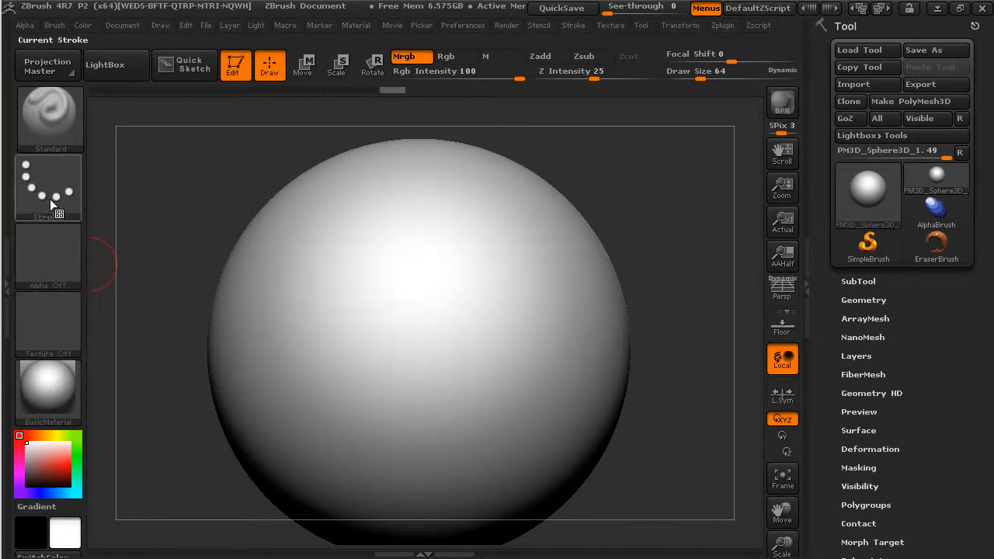
Step: Load the star image Texture 12 as the brush texture and set the brush to paint Rgb colour only
{"action": "mouse_move", "coordinate": [65, 399]}
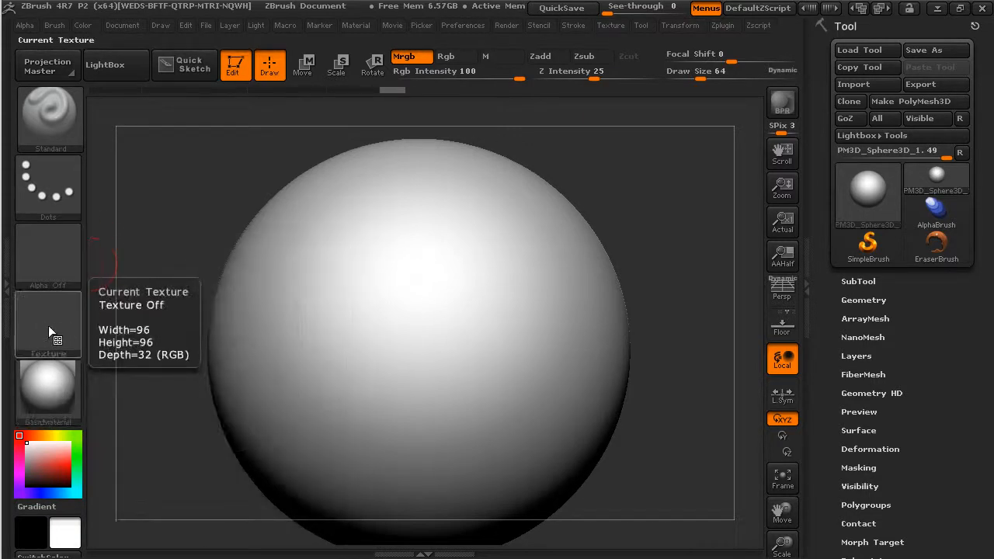
{"action": "left_click", "coordinate": [48, 325]}
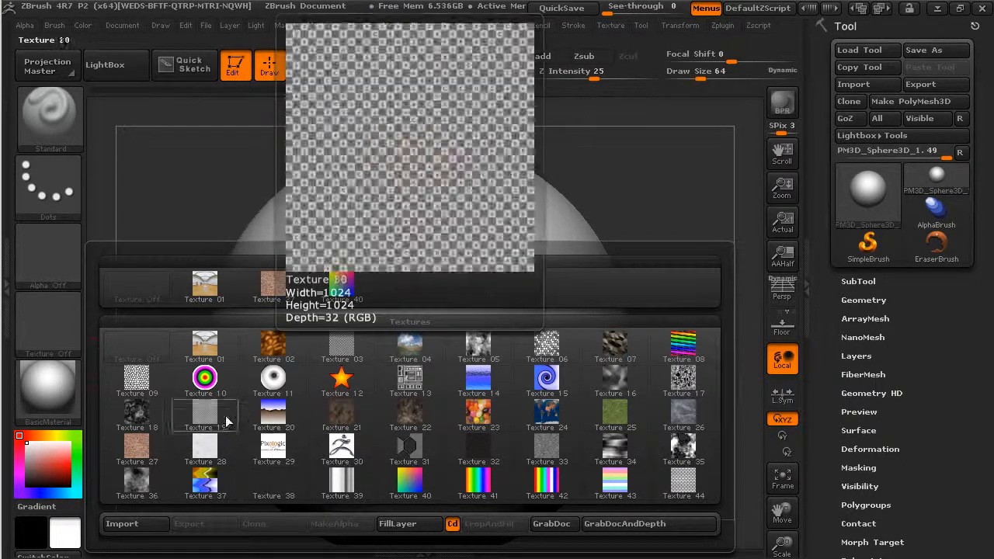
{"action": "left_click", "coordinate": [341, 378]}
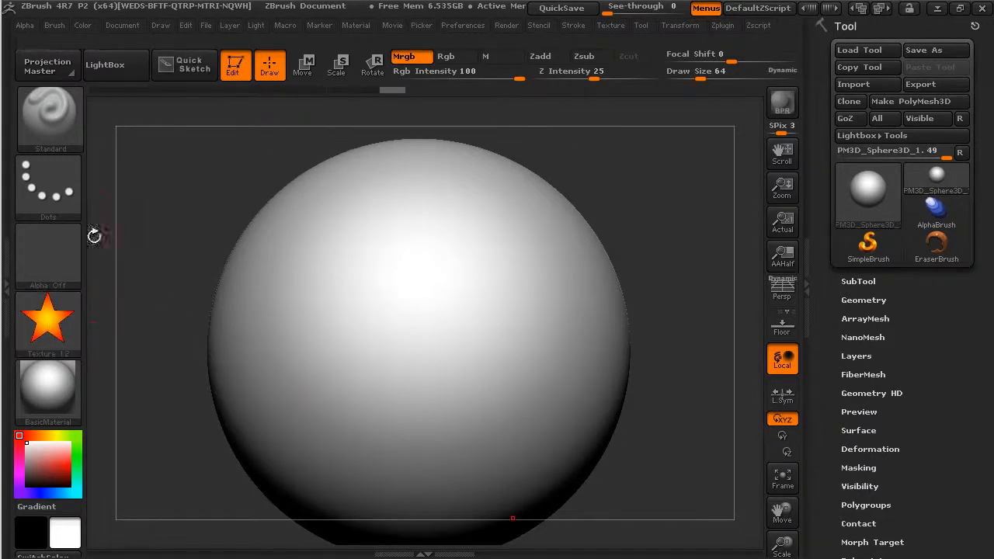
{"action": "mouse_move", "coordinate": [81, 319]}
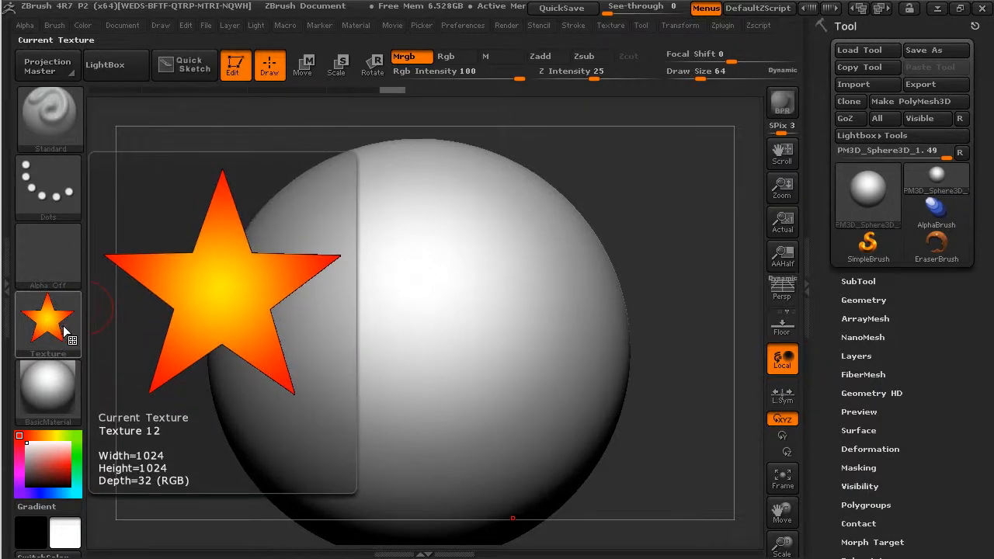
{"action": "left_click", "coordinate": [454, 61]}
Step: Try painting strokes down the front of the sphere with the star texture and the Dots stroke, undoing each one
{"action": "left_click_drag", "start_coordinate": [383, 208], "coordinate": [417, 375]}
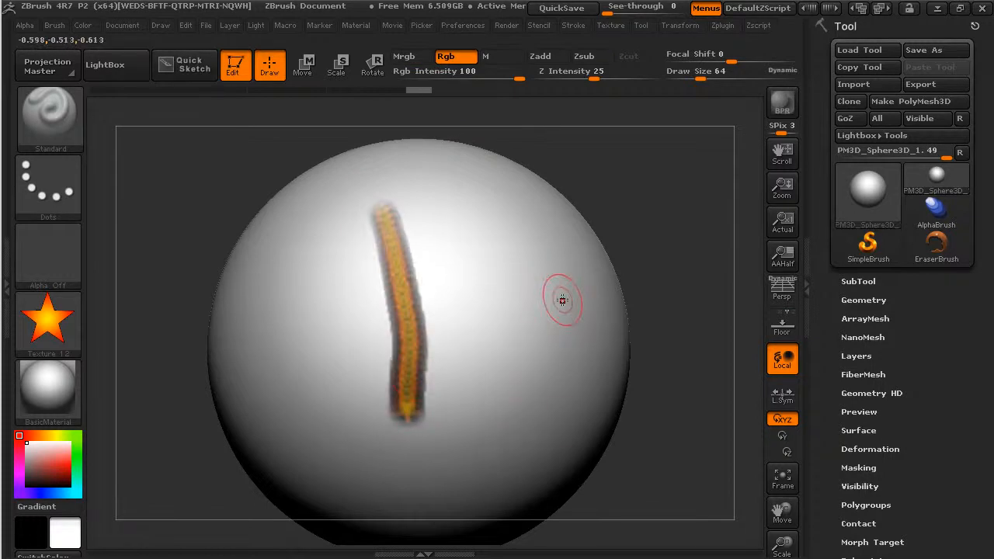
{"action": "key", "text": "ctrl+z"}
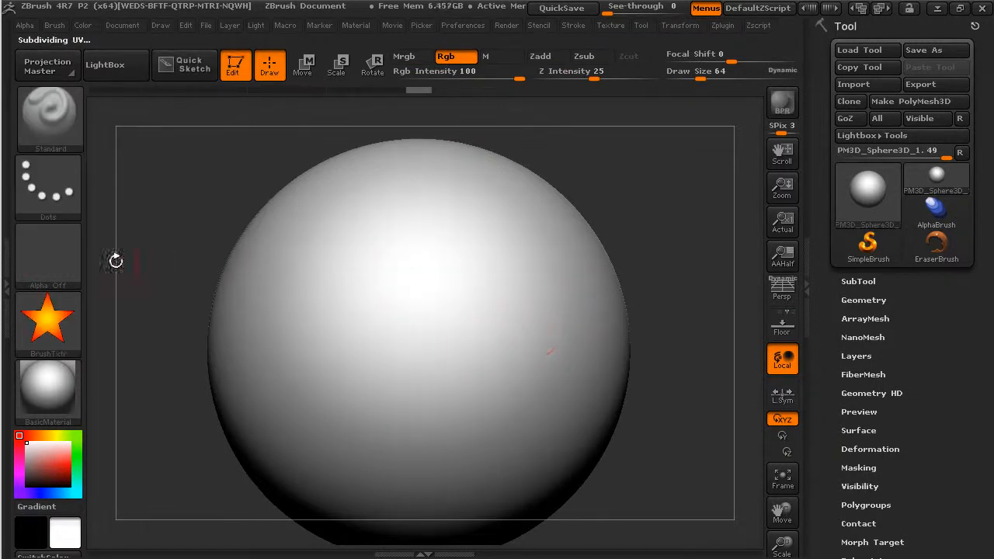
{"action": "left_click_drag", "start_coordinate": [339, 218], "coordinate": [412, 410]}
{"action": "key", "text": "ctrl+z"}
Step: Switch the brush's stroke type to DragRect
{"action": "left_click", "coordinate": [66, 195]}
{"action": "left_click", "coordinate": [205, 200]}
Step: Try stamping several stars of different sizes on the front of the sphere, and undo them all
{"action": "mouse_move", "coordinate": [377, 303]}
{"action": "left_mouse_down"}
{"action": "mouse_move", "coordinate": [413, 339]}
{"action": "mouse_move", "coordinate": [408, 431]}
{"action": "mouse_move", "coordinate": [471, 413]}
{"action": "mouse_move", "coordinate": [516, 419]}
{"action": "left_mouse_up"}
{"action": "mouse_move", "coordinate": [522, 333]}
{"action": "left_mouse_down"}
{"action": "mouse_move", "coordinate": [554, 387]}
{"action": "mouse_move", "coordinate": [548, 406]}
{"action": "left_mouse_up"}
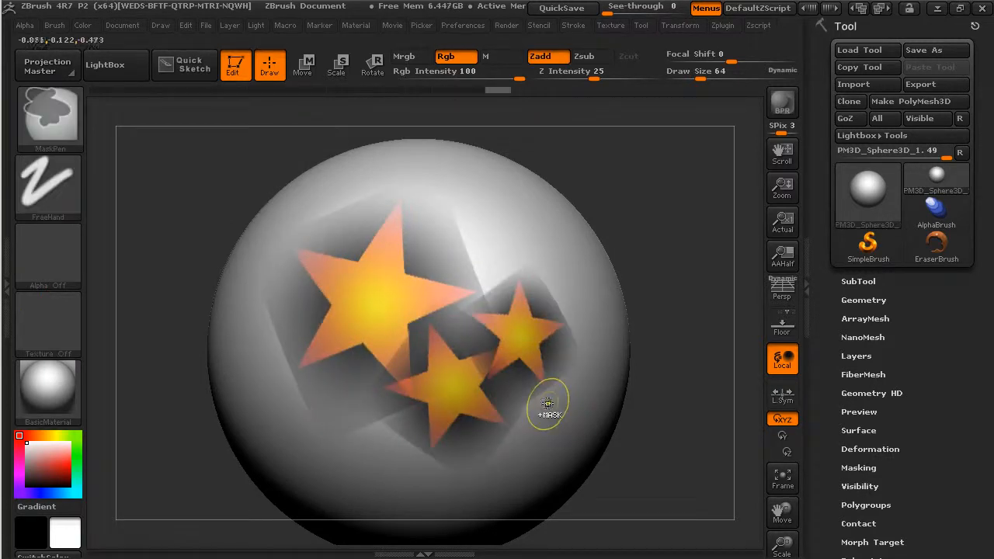
{"action": "key", "text": "ctrl+z"}
{"action": "key", "text": "ctrl+z"}
{"action": "key", "text": "ctrl+z"}
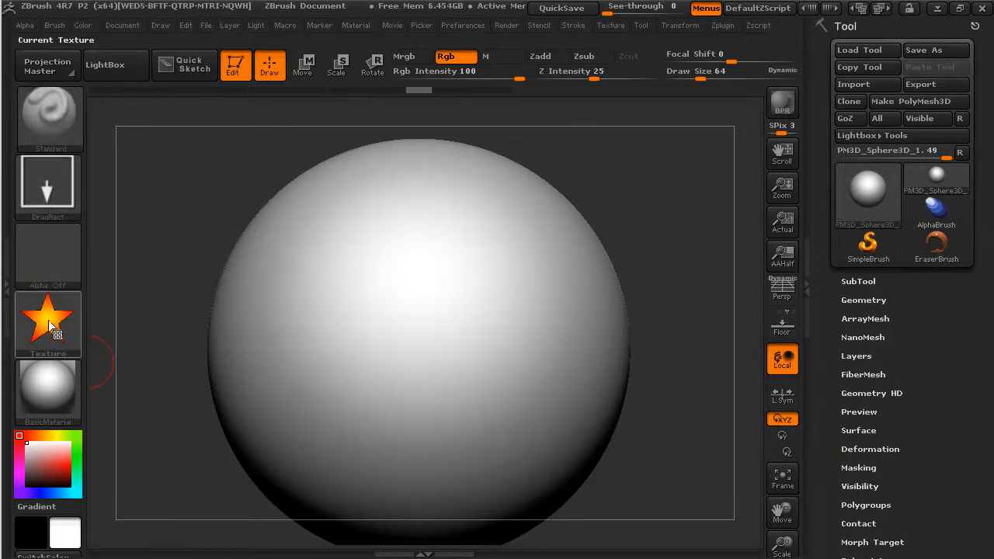
{"action": "left_click", "coordinate": [50, 325]}
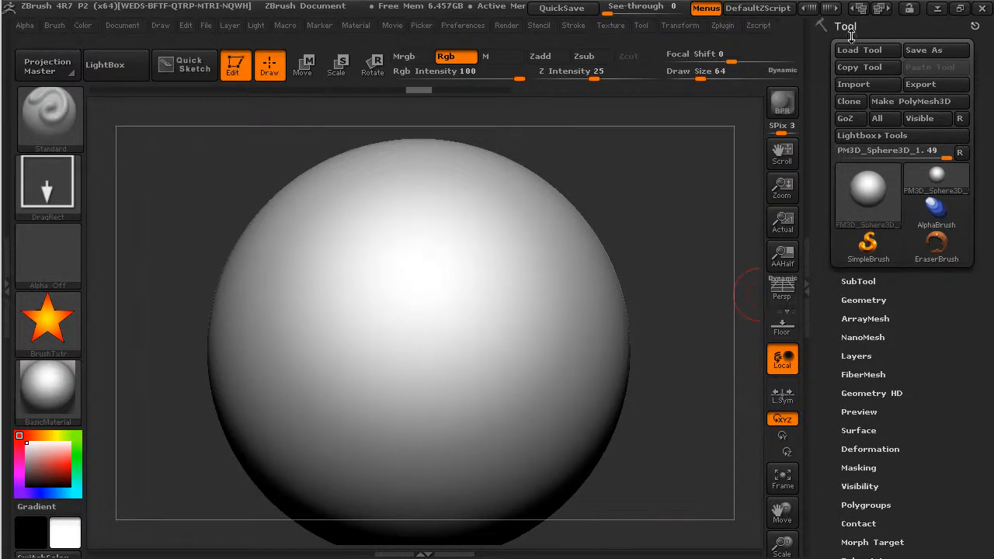
Step: Assign the world map image Texture 24 as the sphere's texture map
{"action": "left_click_drag", "start_coordinate": [828, 350], "coordinate": [834, 292]}
{"action": "scroll", "coordinate": [834, 291], "scroll_direction": "down", "scroll_amount": 3}
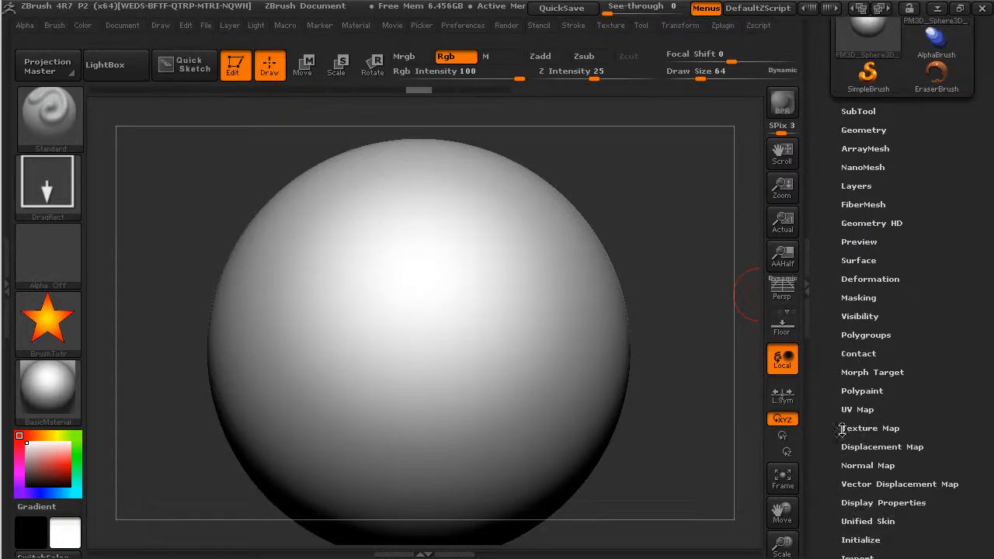
{"action": "left_click", "coordinate": [859, 427]}
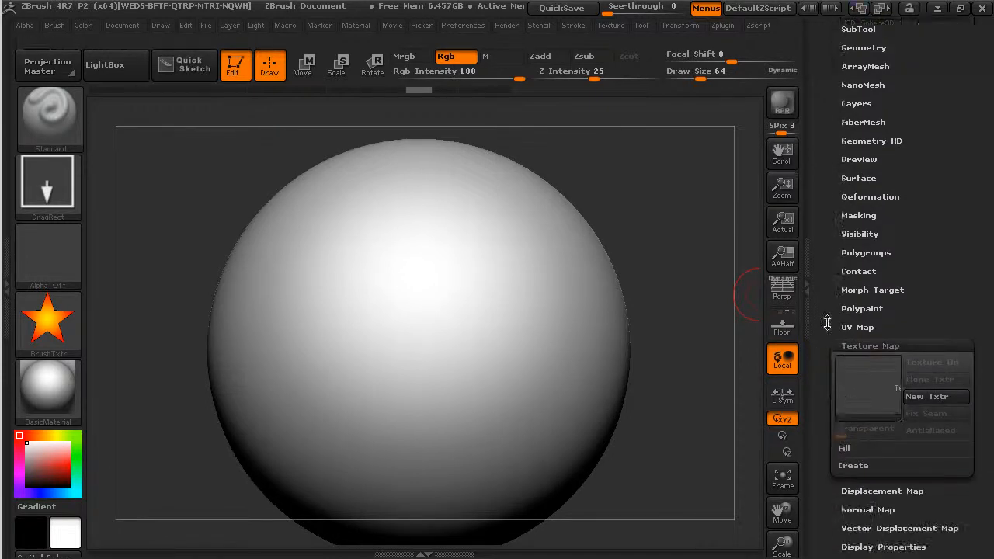
{"action": "left_click", "coordinate": [878, 394]}
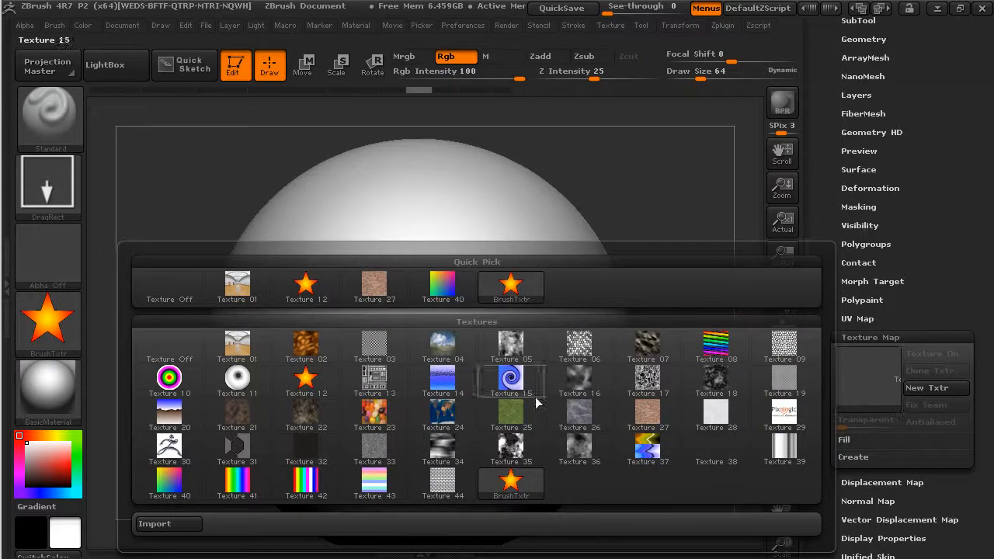
{"action": "left_click", "coordinate": [445, 415]}
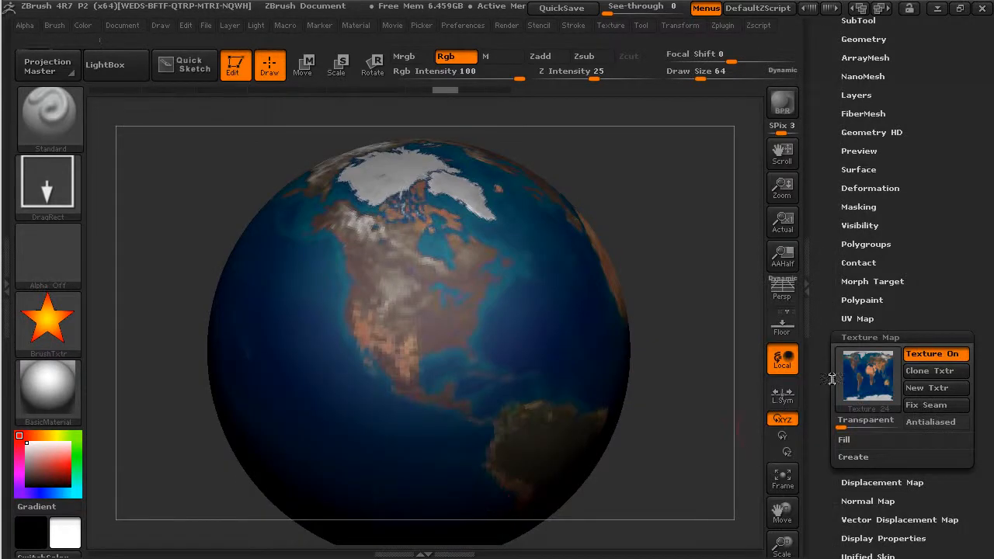
Step: Try Texture 23 and Texture 22 as the sphere's texture map, and reassign the world map Texture 24
{"action": "left_click", "coordinate": [863, 380]}
{"action": "left_click", "coordinate": [374, 416]}
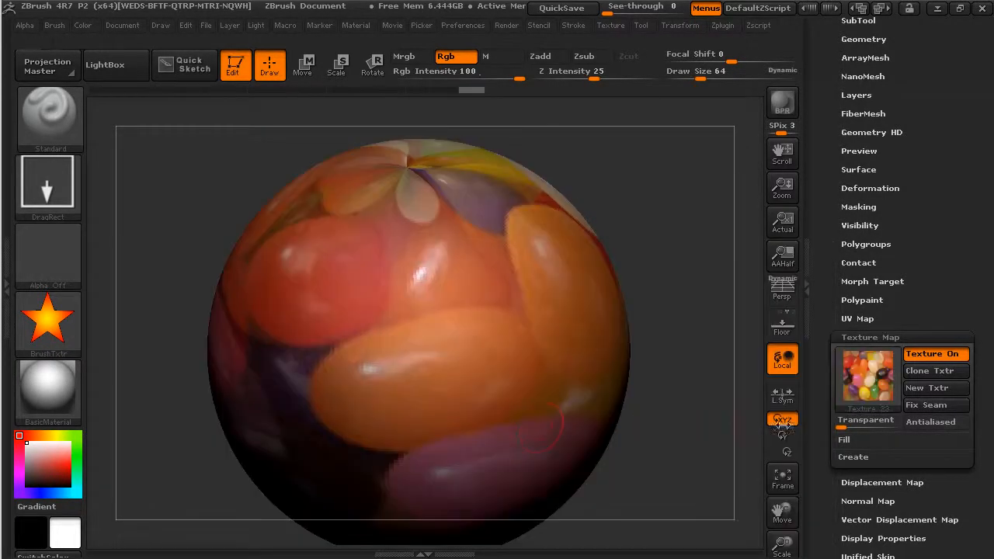
{"action": "left_click", "coordinate": [865, 382]}
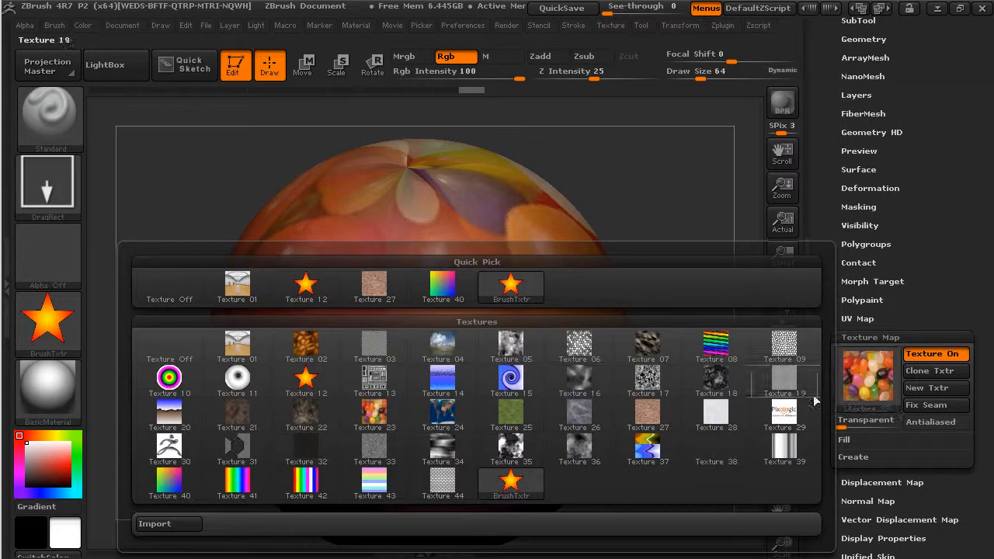
{"action": "left_click", "coordinate": [306, 413]}
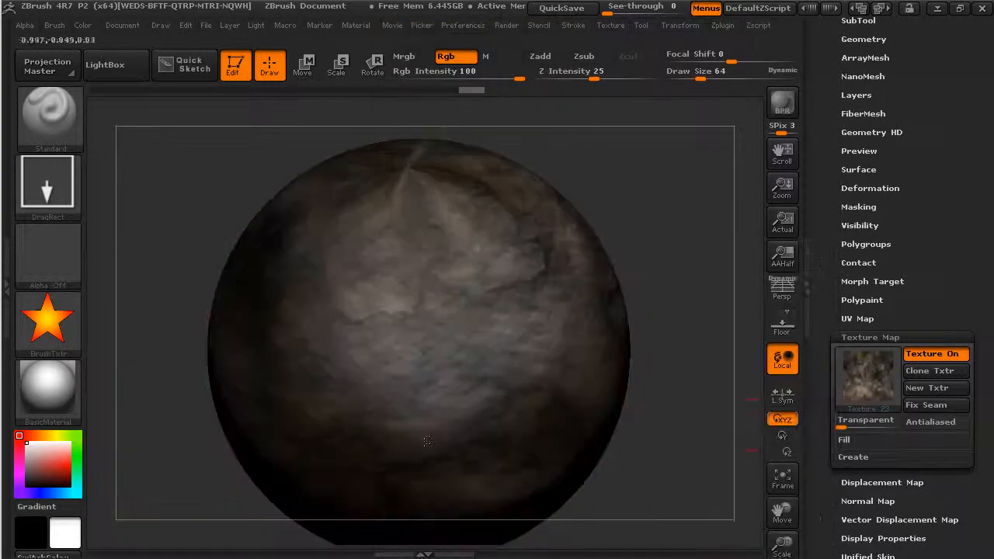
{"action": "left_click", "coordinate": [869, 386]}
{"action": "left_click", "coordinate": [450, 418]}
{"action": "left_click_drag", "start_coordinate": [702, 332], "coordinate": [695, 382]}
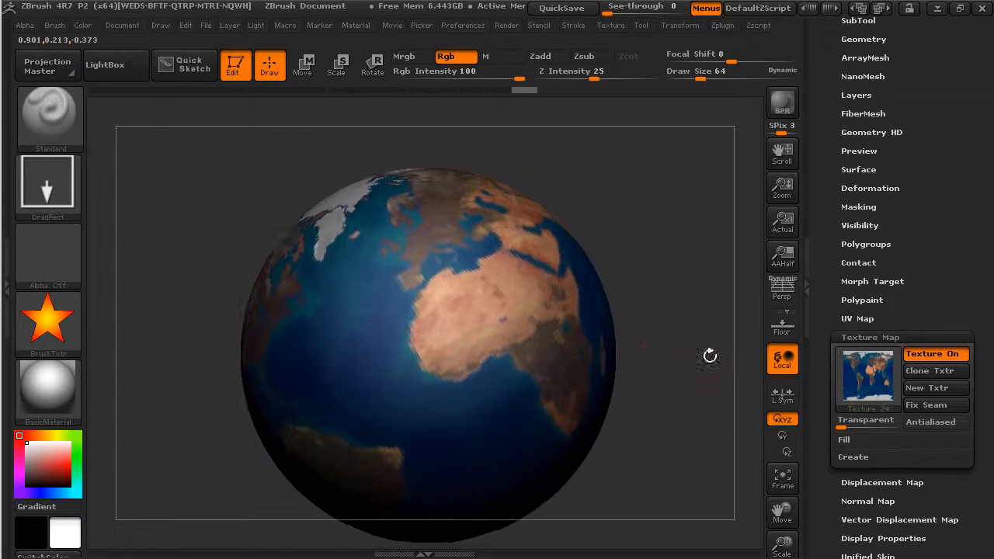
Step: Try stamping a star on the sphere with its texture map turned off, undo it, and turn the map back on
{"action": "left_click", "coordinate": [48, 323]}
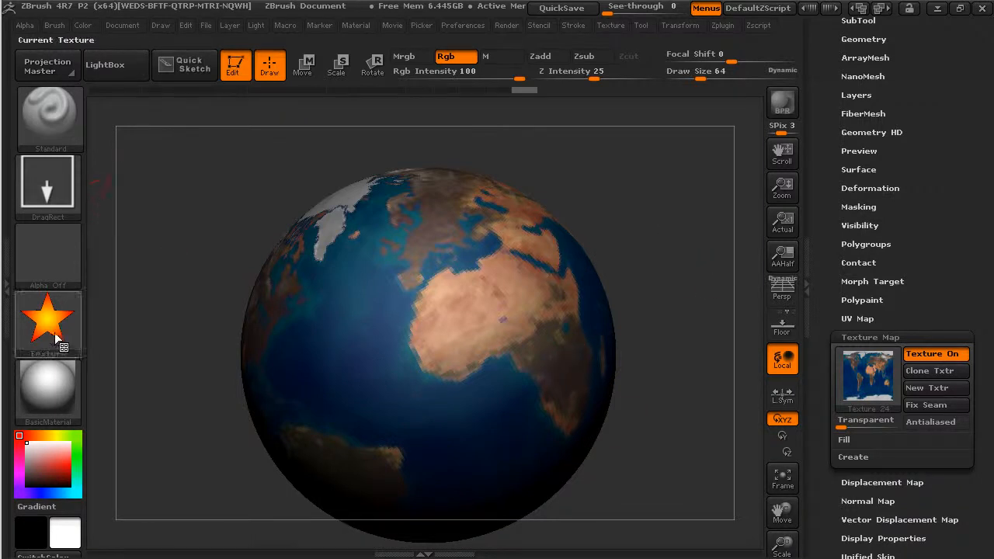
{"action": "left_click", "coordinate": [936, 354]}
{"action": "mouse_move", "coordinate": [406, 336]}
{"action": "left_mouse_down"}
{"action": "mouse_move", "coordinate": [417, 334]}
{"action": "mouse_move", "coordinate": [471, 400]}
{"action": "left_mouse_up"}
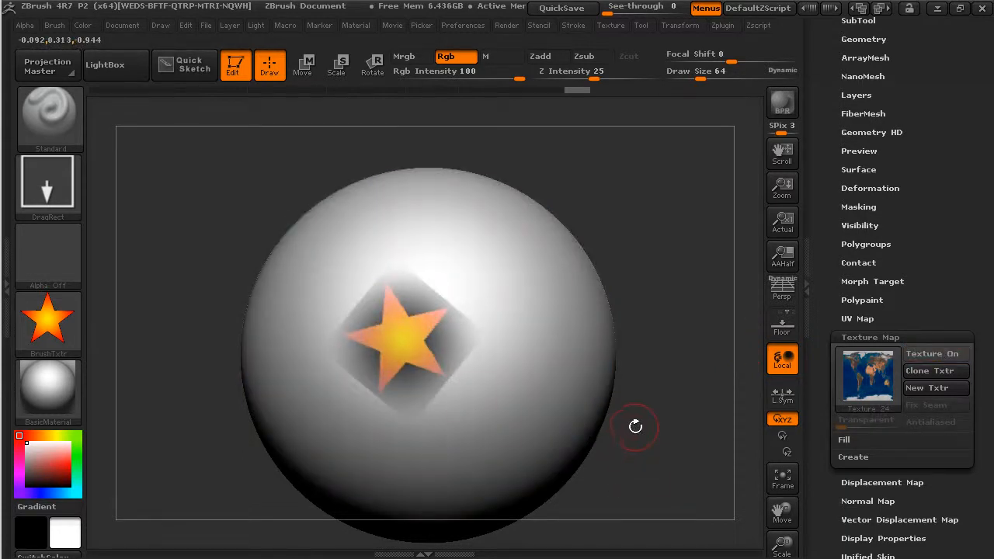
{"action": "key", "text": "ctrl+z"}
{"action": "left_click", "coordinate": [934, 354]}
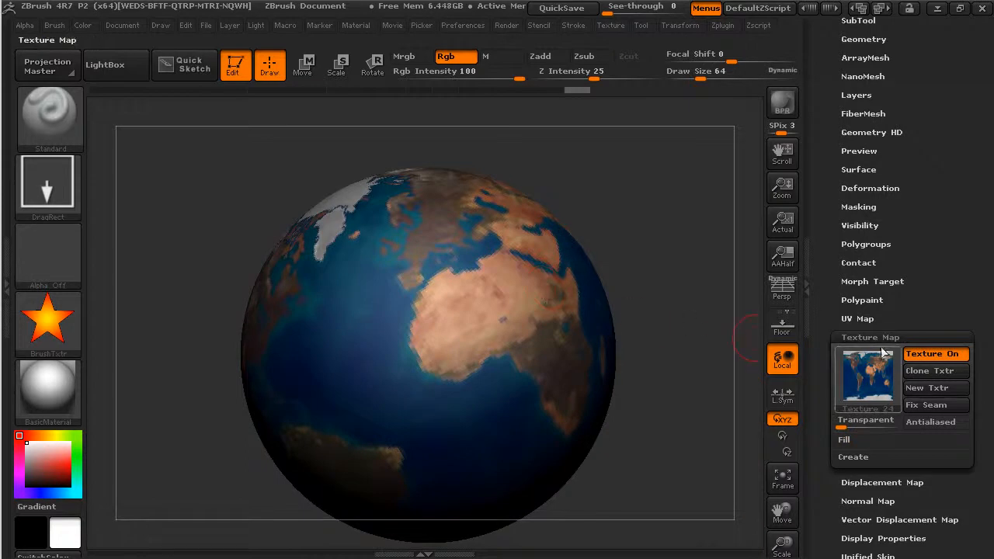
Step: Convert the sphere's world map texture into polypaint
{"action": "mouse_move", "coordinate": [675, 381]}
{"action": "left_mouse_down"}
{"action": "mouse_move", "coordinate": [666, 368]}
{"action": "mouse_move", "coordinate": [659, 393]}
{"action": "mouse_move", "coordinate": [628, 391]}
{"action": "mouse_move", "coordinate": [684, 376]}
{"action": "left_mouse_up"}
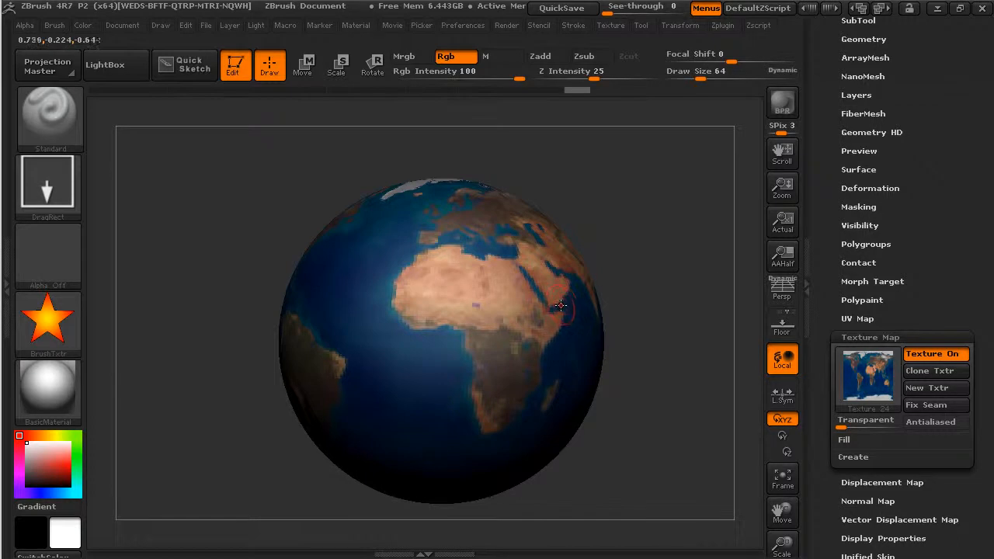
{"action": "left_click", "coordinate": [858, 299]}
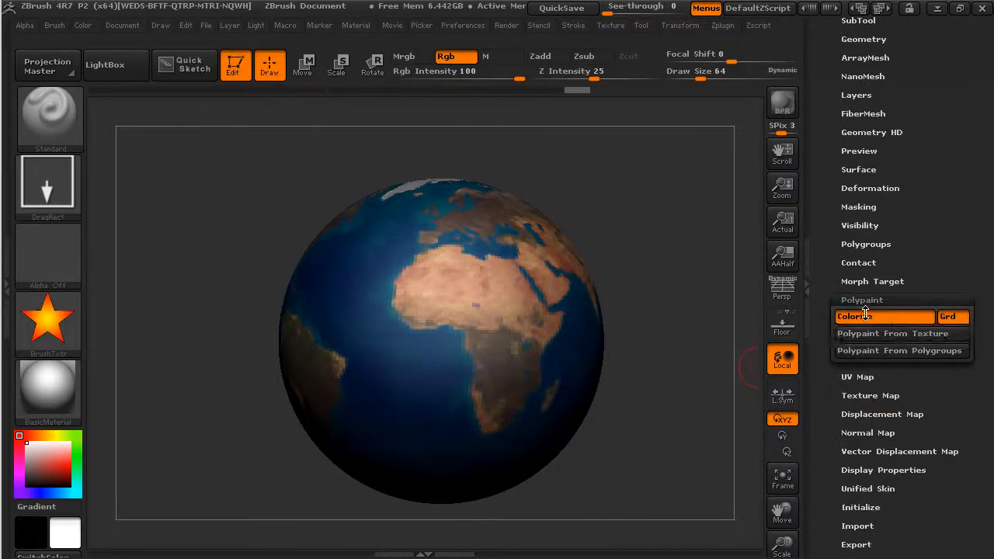
{"action": "left_click", "coordinate": [896, 334]}
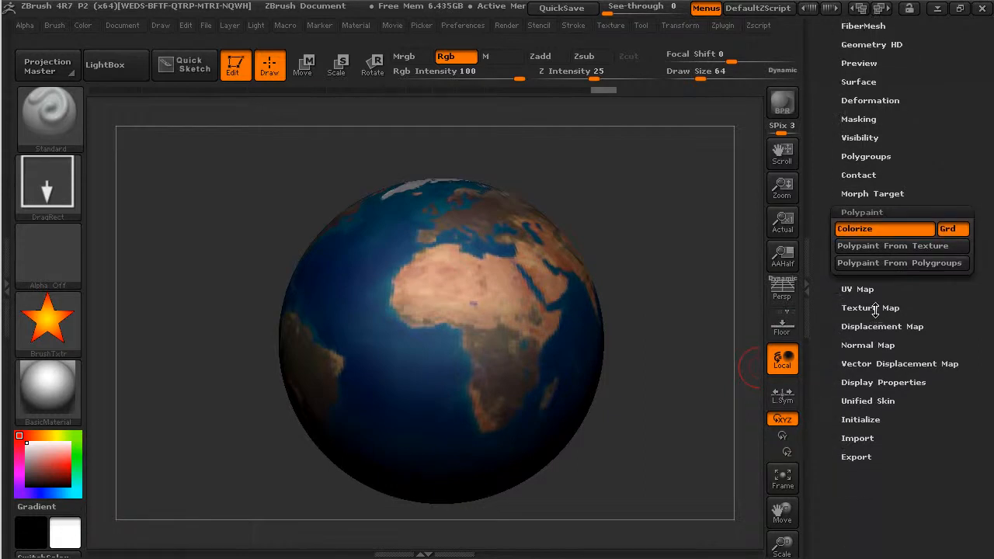
Step: Set the sphere's texture map to Texture Off and stamp a small star in the ocean west of southern Africa
{"action": "left_click", "coordinate": [873, 306]}
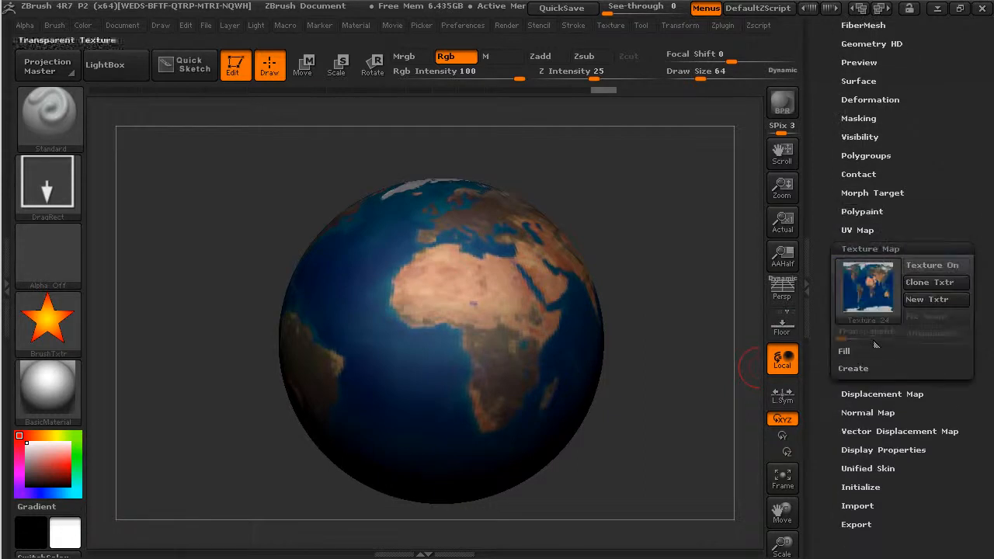
{"action": "left_click", "coordinate": [880, 288]}
{"action": "left_click", "coordinate": [160, 358]}
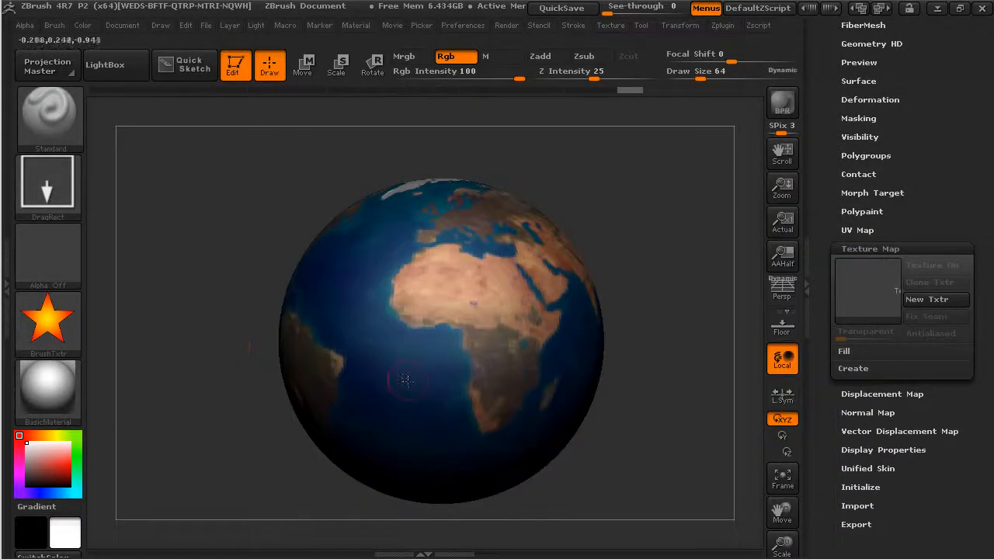
{"action": "left_click_drag", "start_coordinate": [405, 378], "coordinate": [528, 388]}
{"action": "left_click_drag", "start_coordinate": [700, 369], "coordinate": [675, 412]}
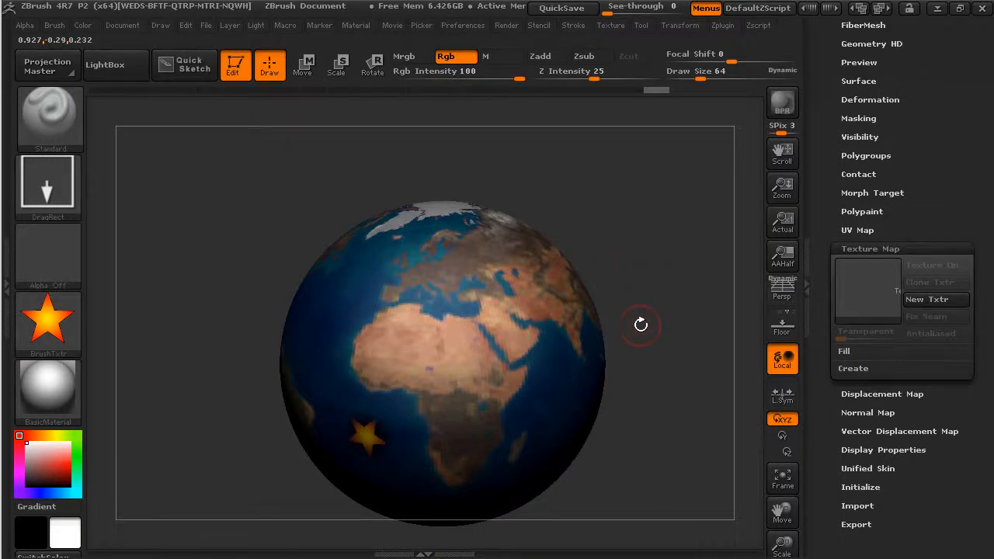
Step: Create a new texture map for the sphere from its polypaint
{"action": "left_click", "coordinate": [855, 371]}
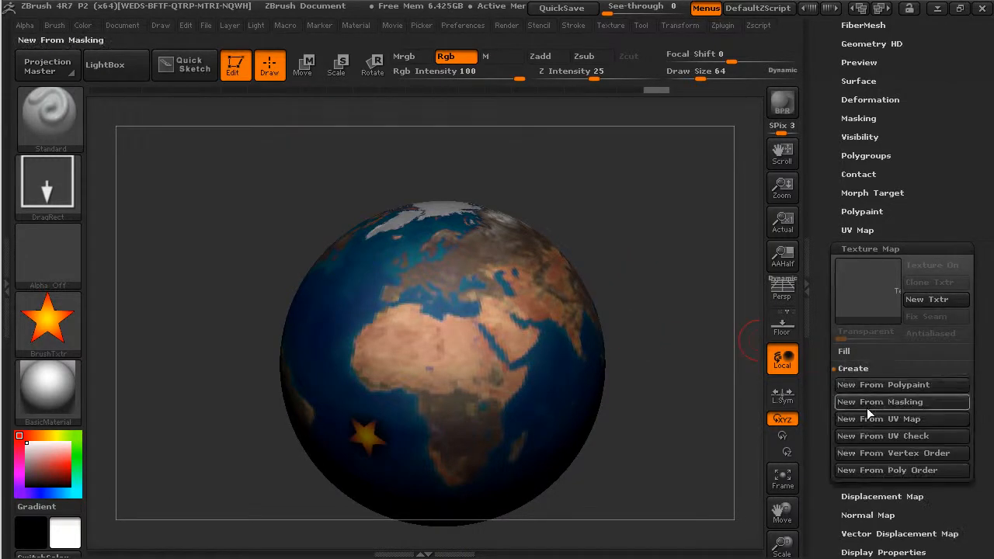
{"action": "left_click", "coordinate": [885, 384]}
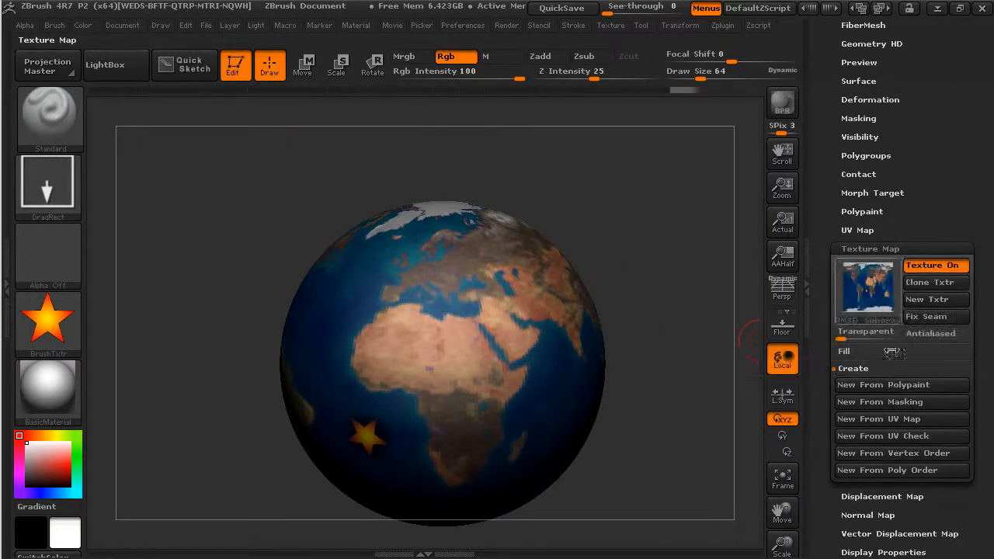
{"action": "mouse_move", "coordinate": [872, 285]}
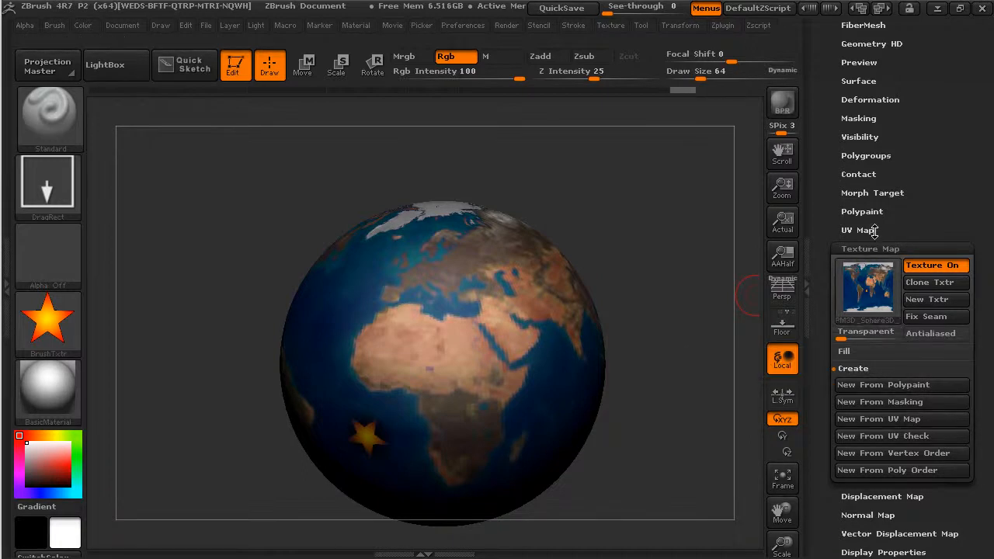
Step: Clone the sphere's new texture map so it becomes available as the current texture
{"action": "left_click", "coordinate": [877, 209]}
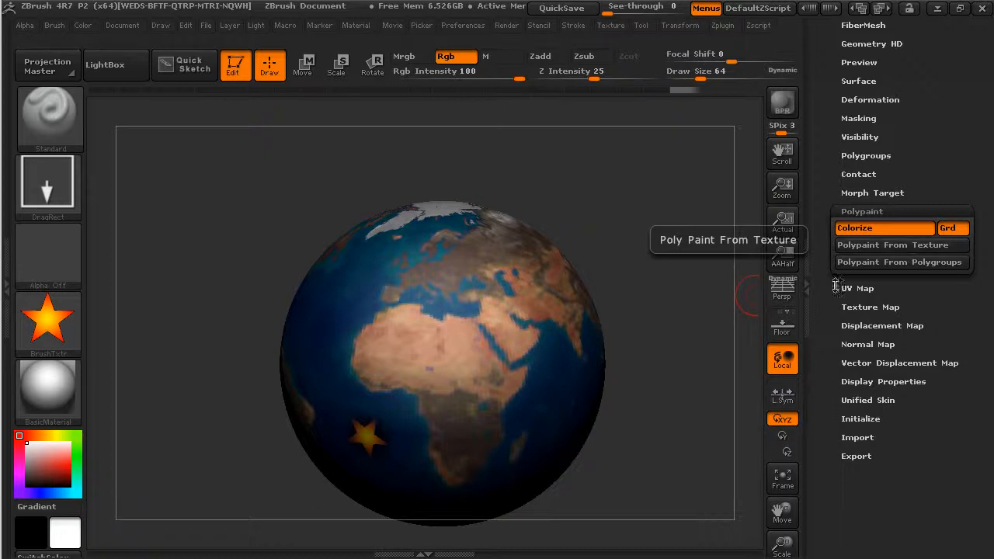
{"action": "left_click", "coordinate": [873, 307]}
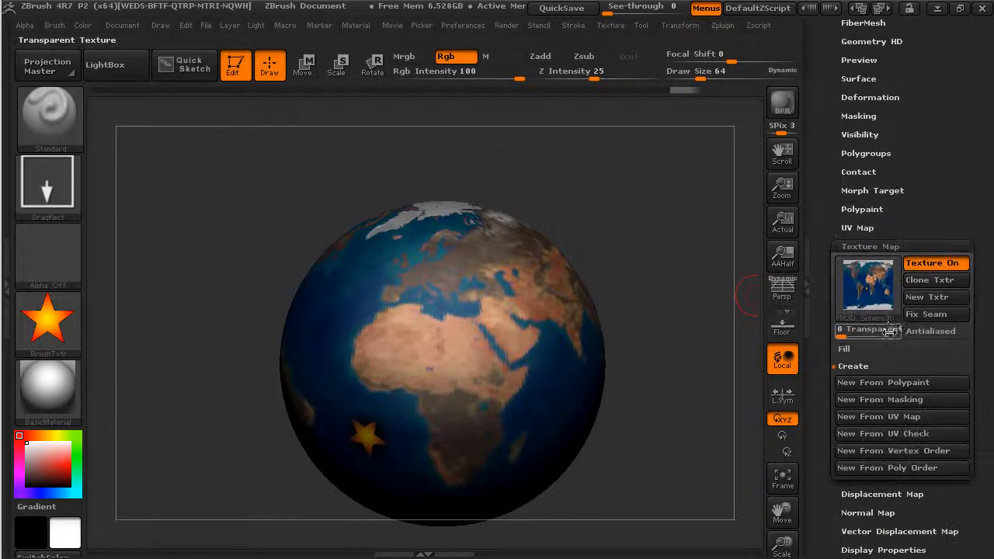
{"action": "left_click", "coordinate": [929, 281]}
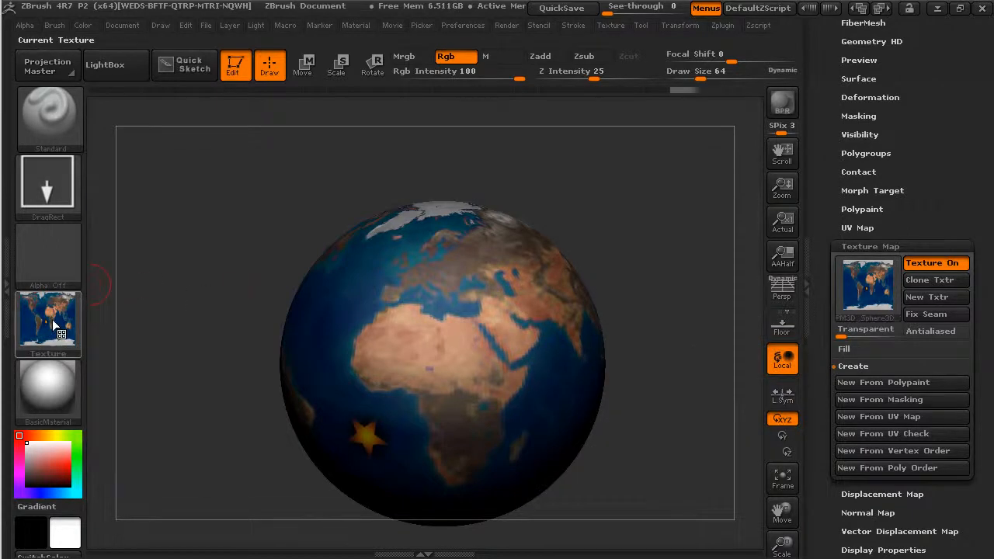
Step: Check the cloned map among the available textures and inspect the sphere's texture map preview
{"action": "left_click", "coordinate": [611, 25]}
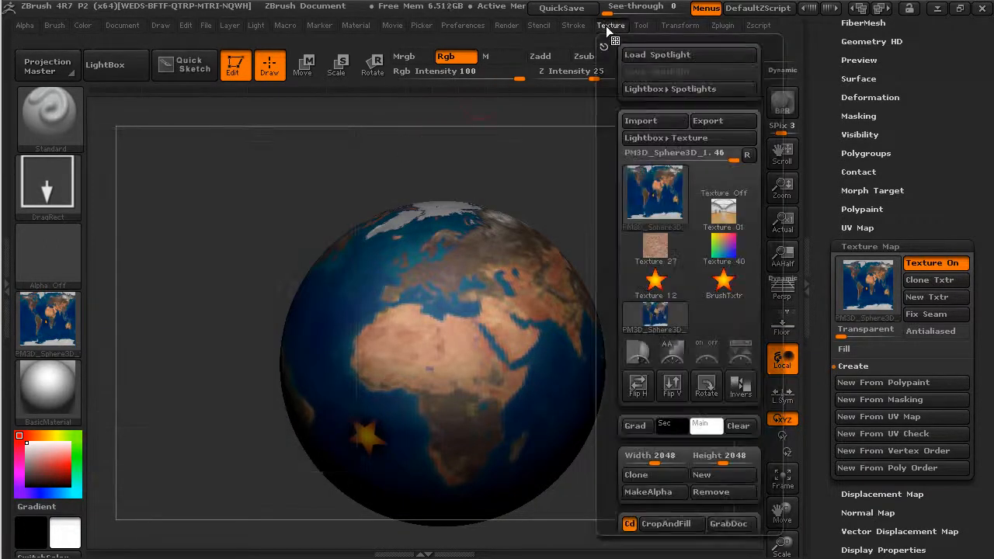
{"action": "left_click", "coordinate": [676, 198]}
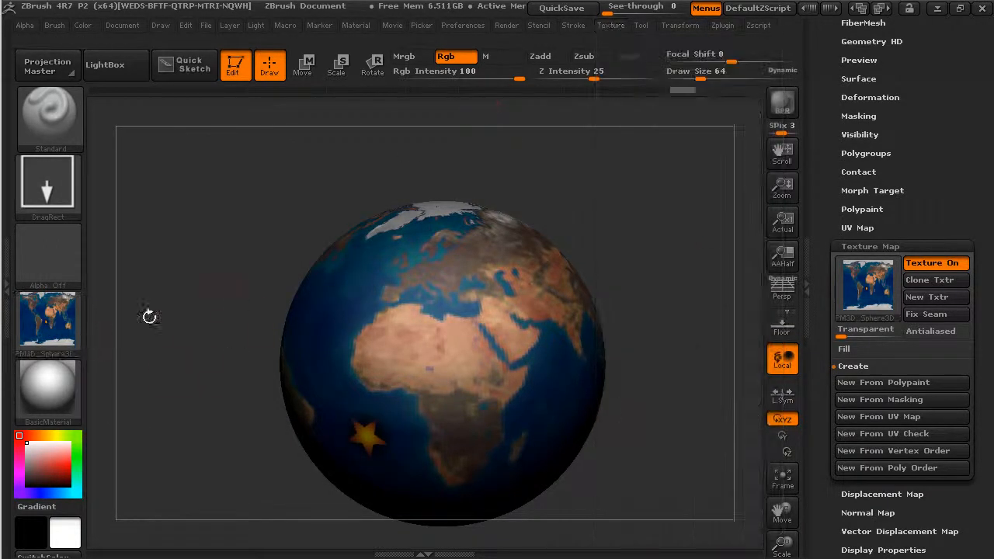
{"action": "left_click", "coordinate": [610, 26]}
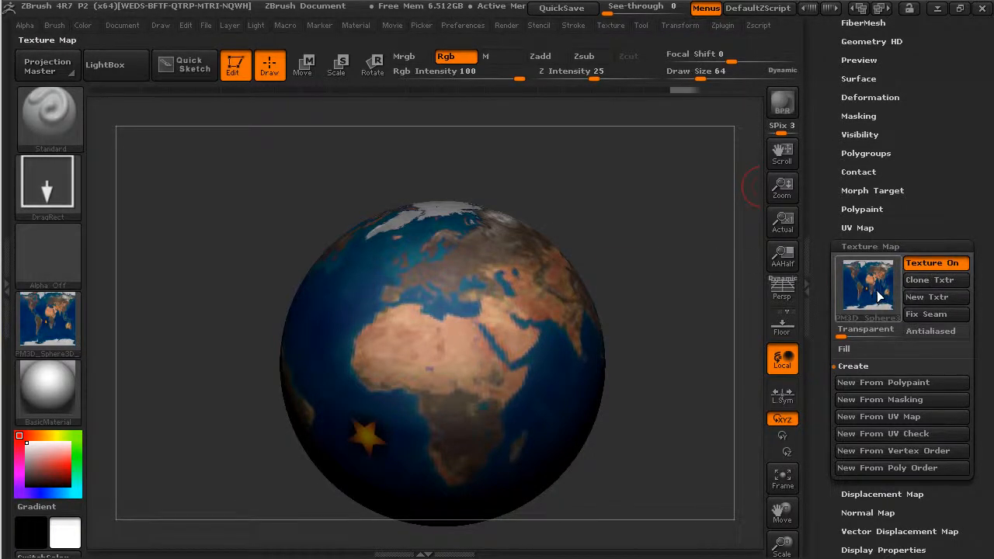
{"action": "mouse_move", "coordinate": [884, 303]}
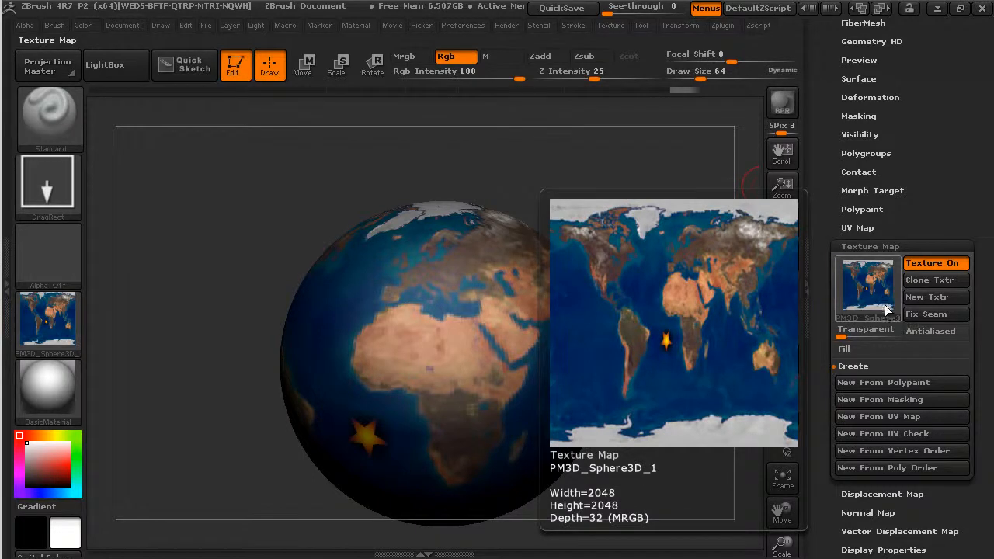